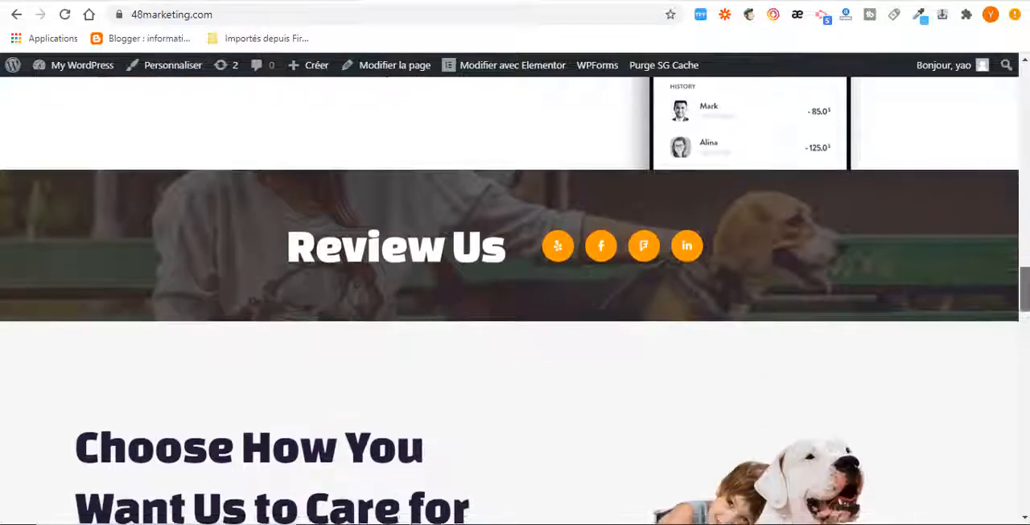
# Look through the home and Services pages of 48marketing.com and compare them with the wpcraque.info site
pyautogui.scroll(-8, 515, 300)
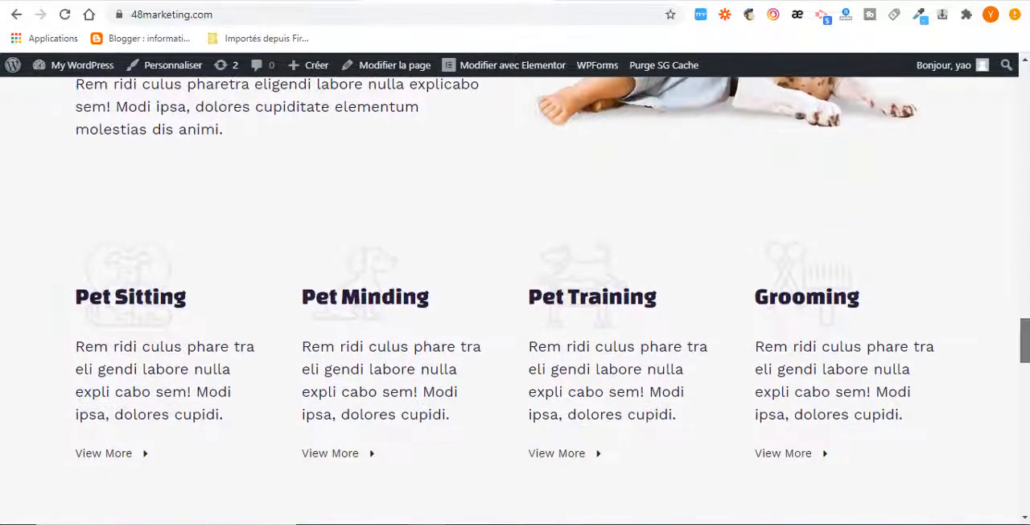
pyautogui.scroll(-8, 515, 299)
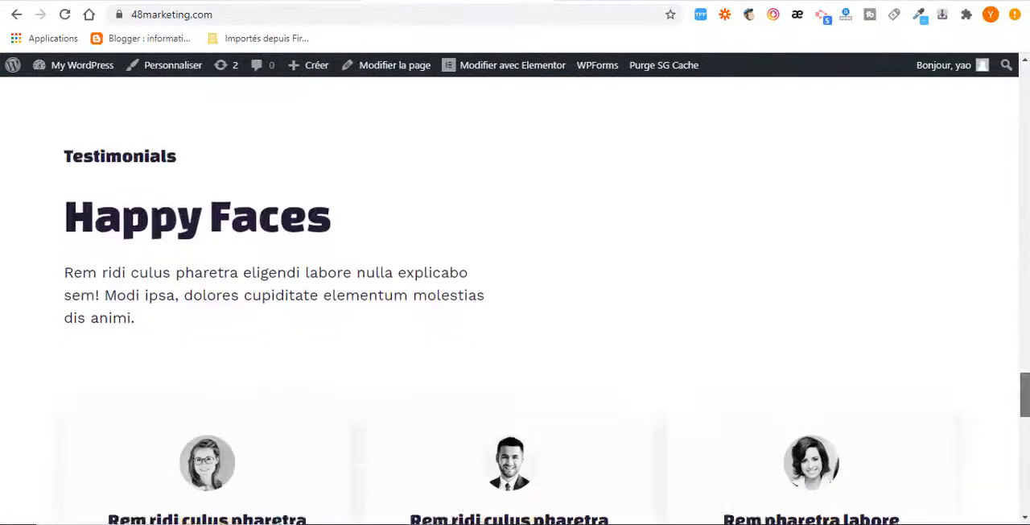
pyautogui.scroll(-1, 515, 299)
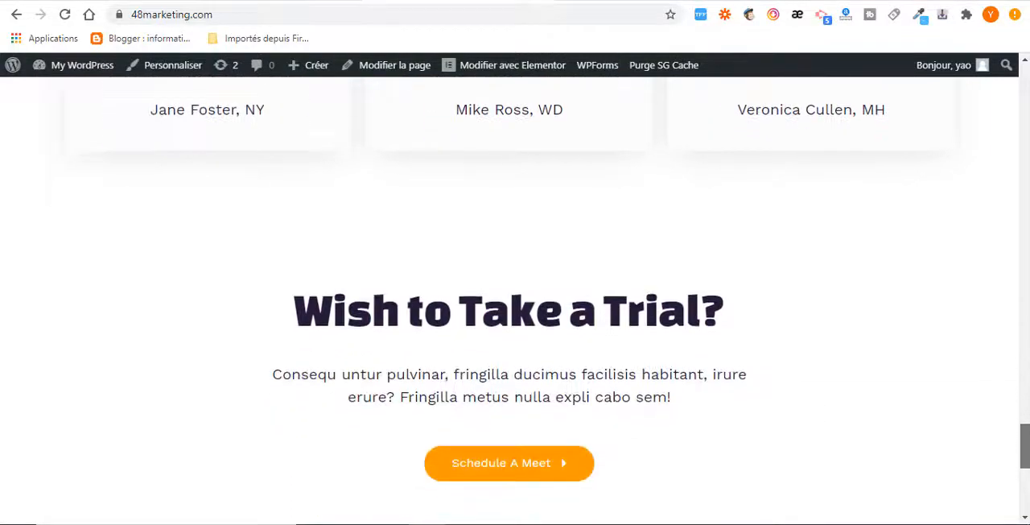
pyautogui.scroll(-5, 1027, 471)
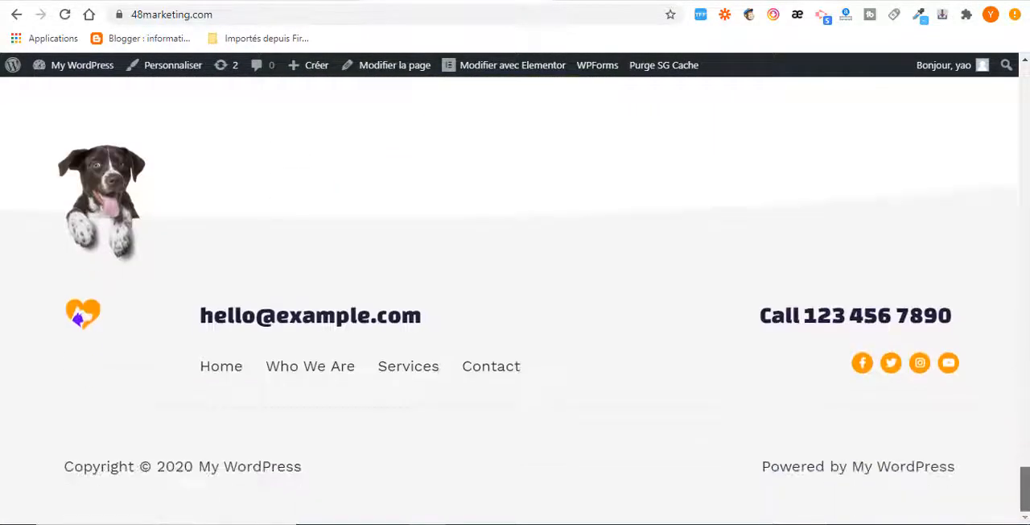
pyautogui.moveTo(1027, 471); pyautogui.dragTo(1010, 77)
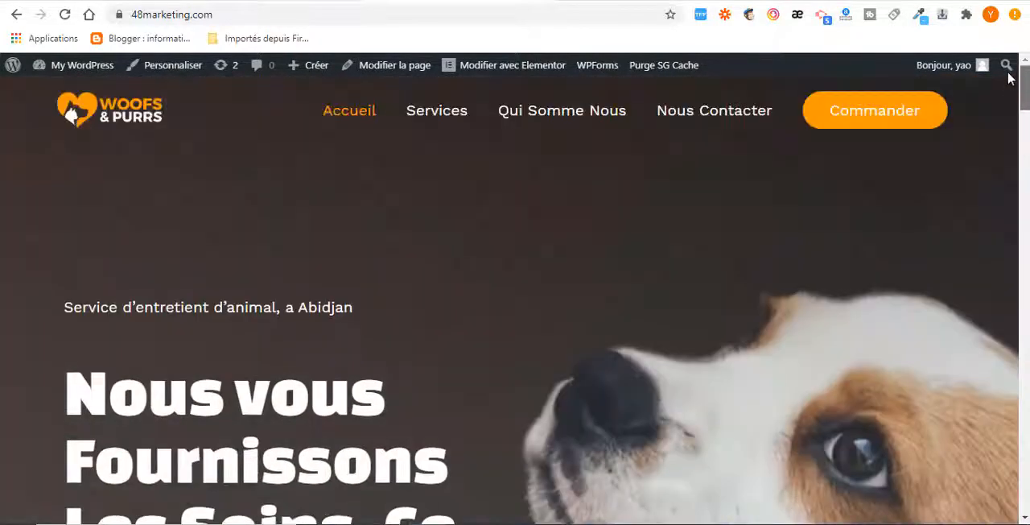
pyautogui.click(448, 115)
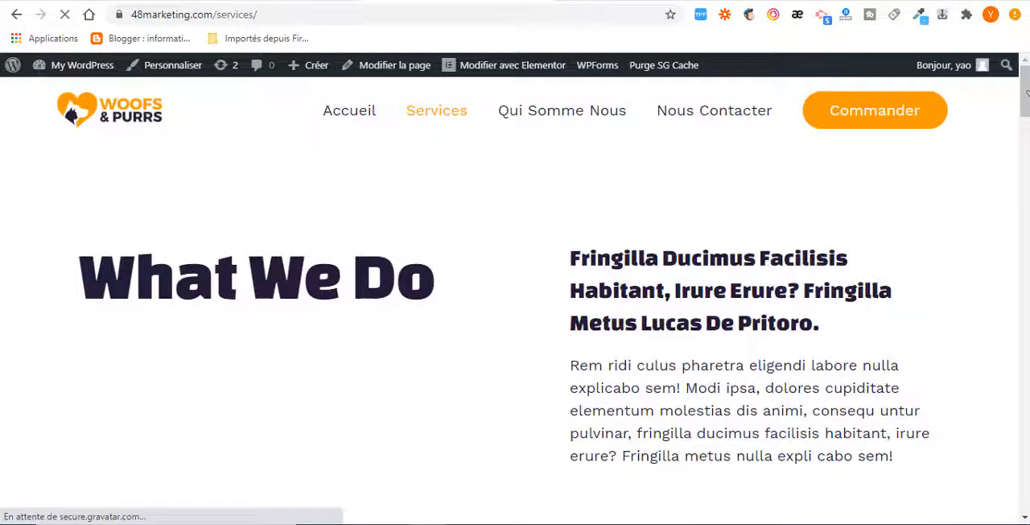
pyautogui.moveTo(1025, 91); pyautogui.dragTo(960, 152)
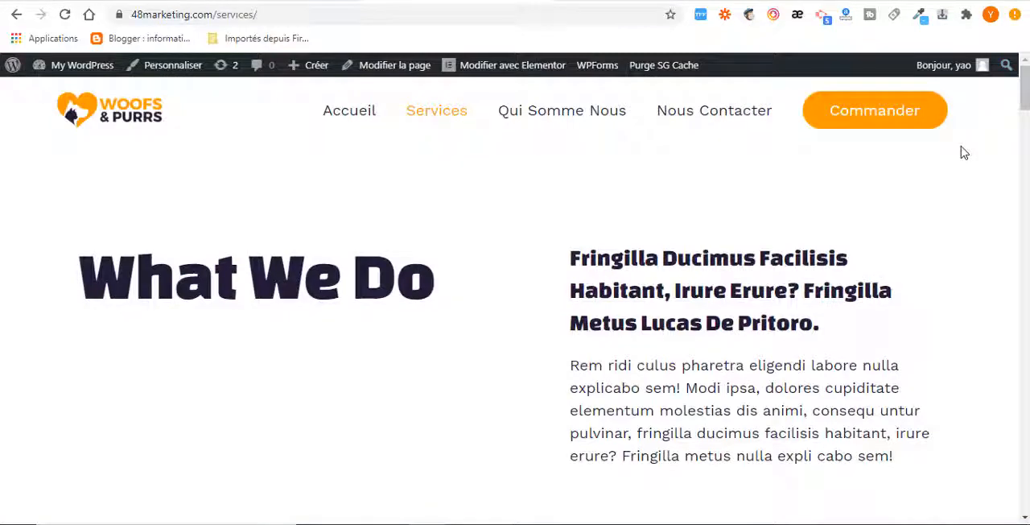
pyautogui.moveTo(1024, 95)
pyautogui.mouseDown()
pyautogui.moveTo(1023, 488)
pyautogui.moveTo(1023, 105)
pyautogui.mouseUp()
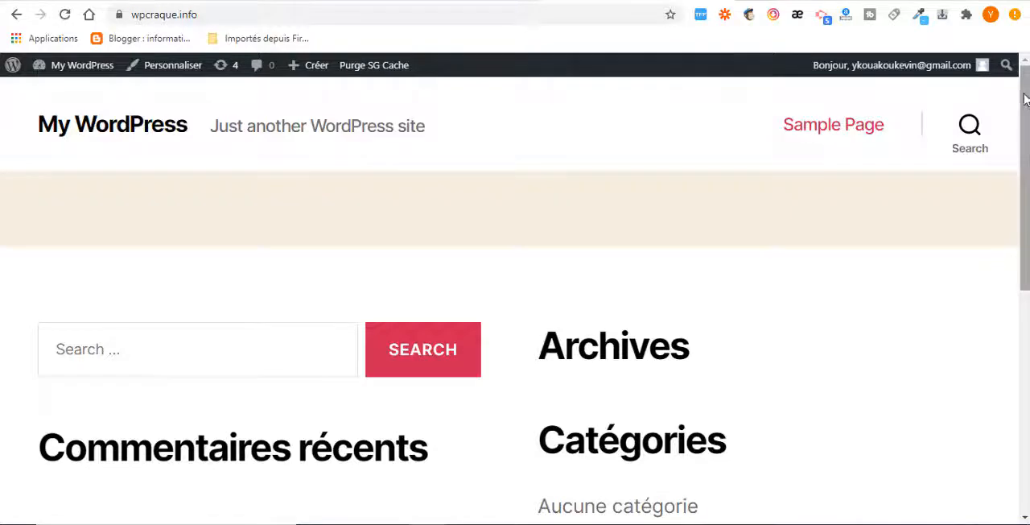
pyautogui.moveTo(1027, 101); pyautogui.dragTo(504, 99)
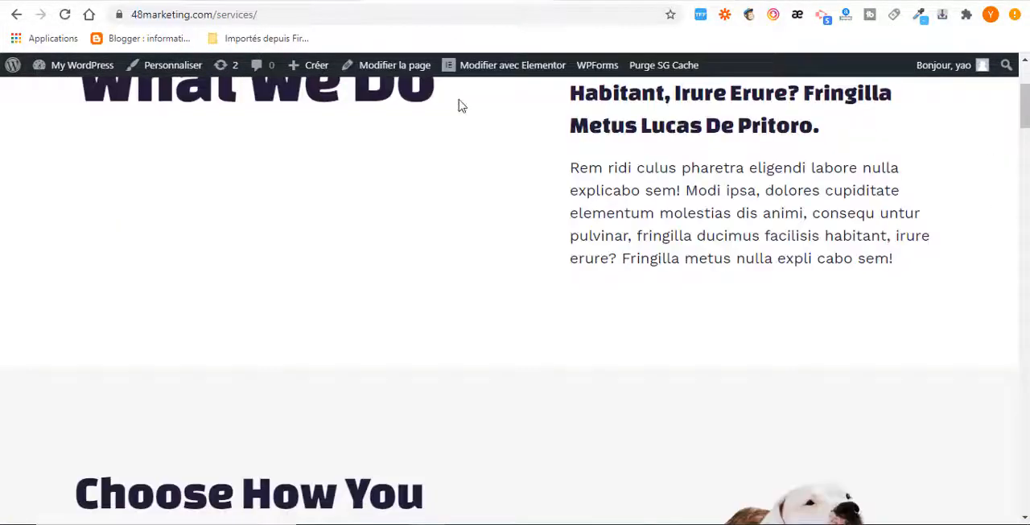
pyautogui.scroll(3, 460, 105)
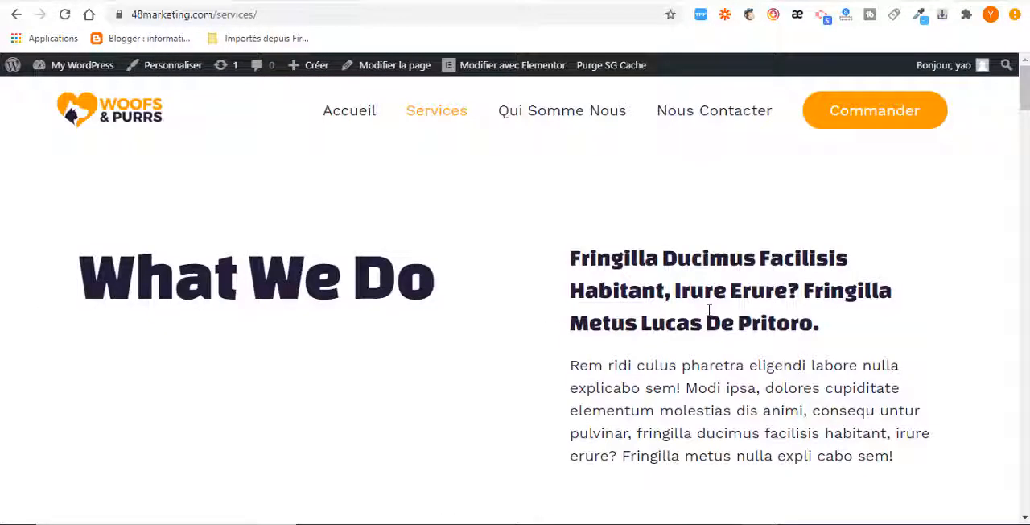
# Open the 48marketing.com dashboard and go to the page for adding new plugins
pyautogui.moveTo(78, 69)
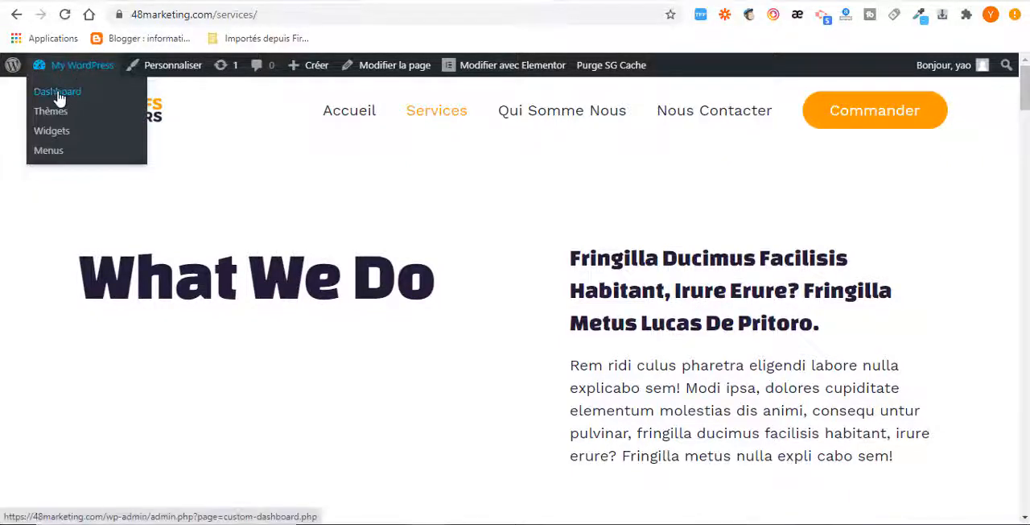
pyautogui.click(57, 95)
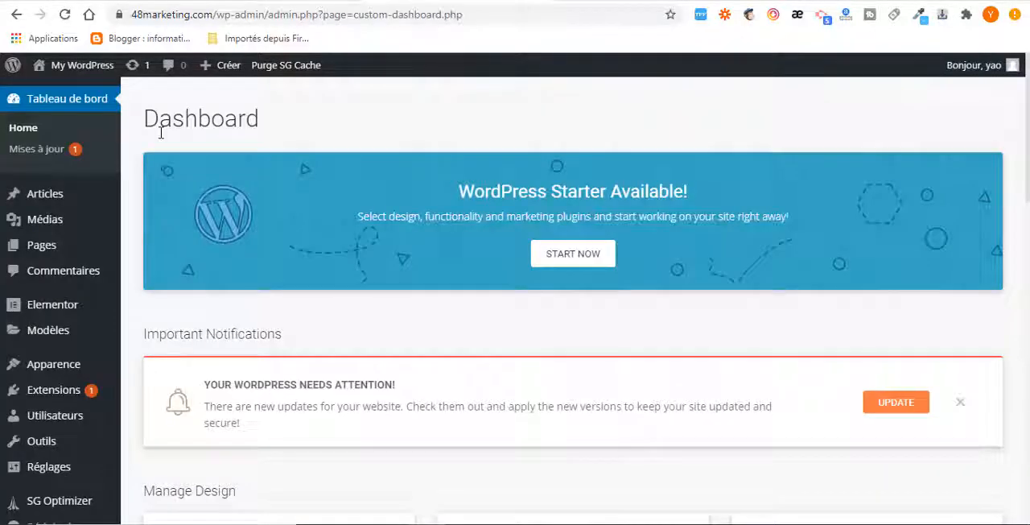
pyautogui.scroll(-3, 80, 193)
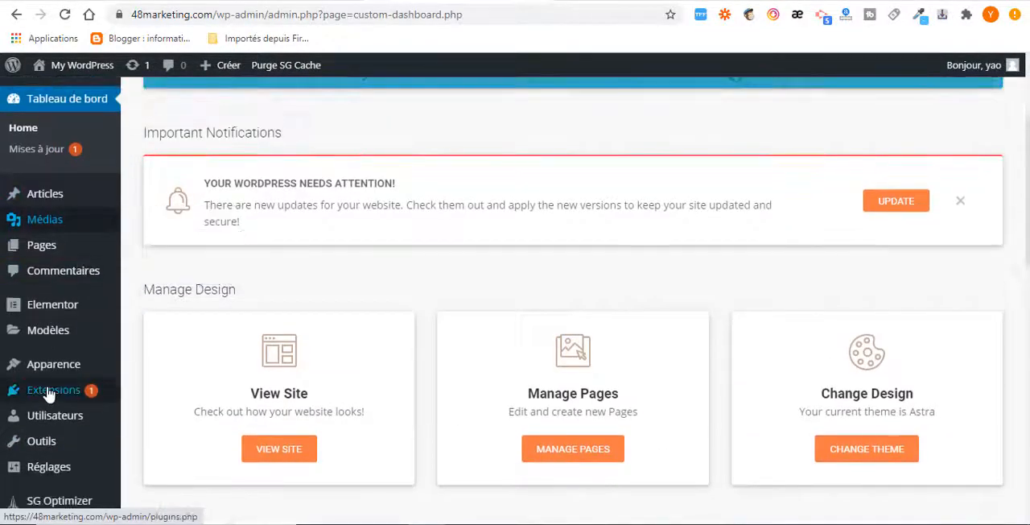
pyautogui.moveTo(49, 392)
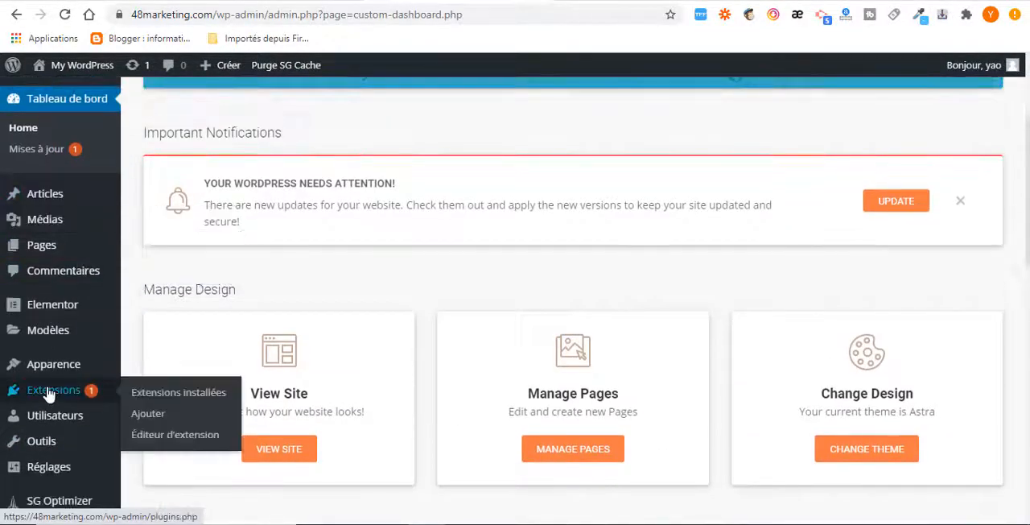
pyautogui.click(152, 419)
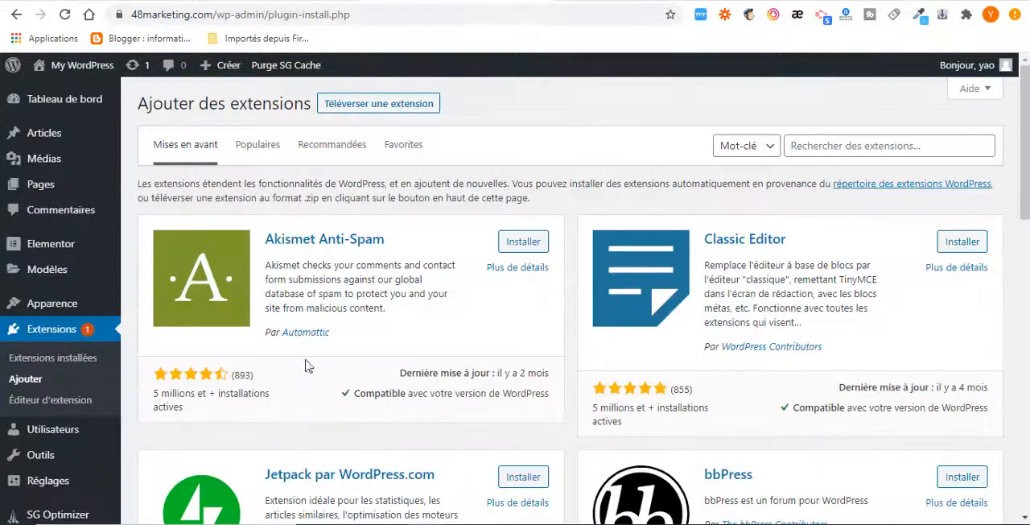
# Search the plugins for "all in one wp migration", then install and activate All-in-One WP Migration
pyautogui.click(830, 147)
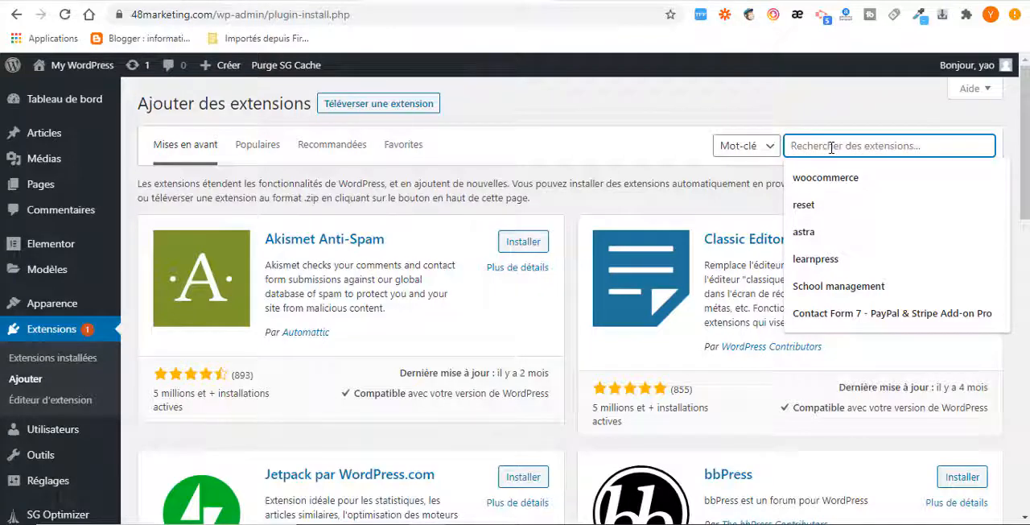
pyautogui.write('a')
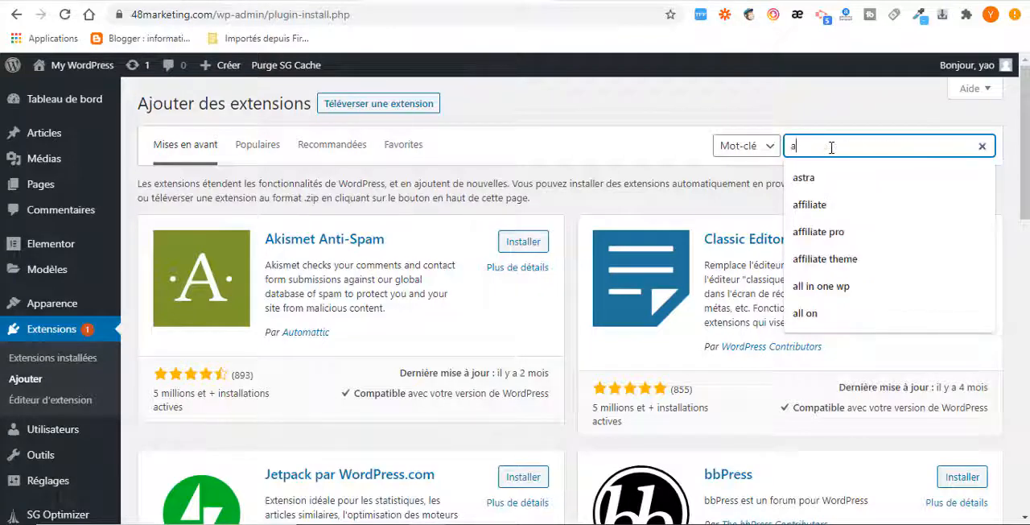
pyautogui.write('ll in one')
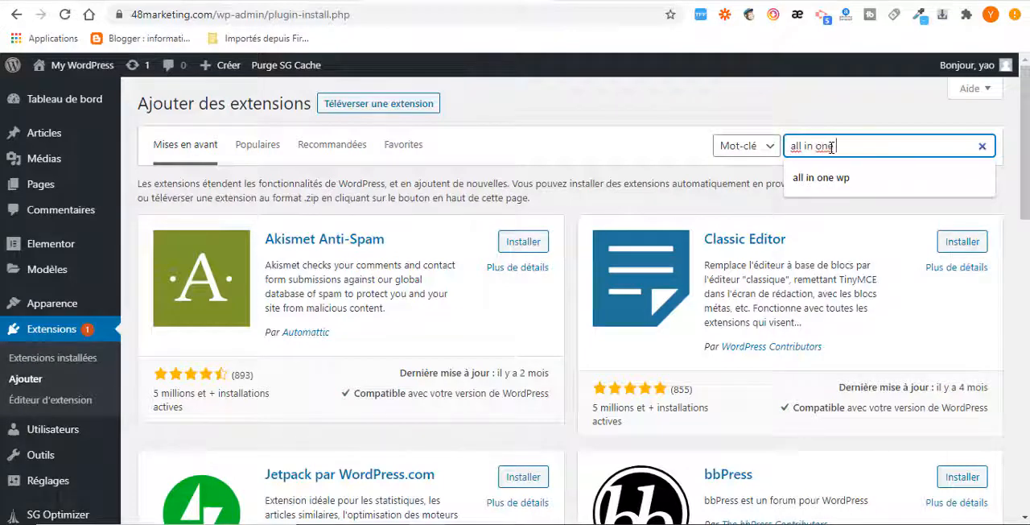
pyautogui.write(' wp migration')
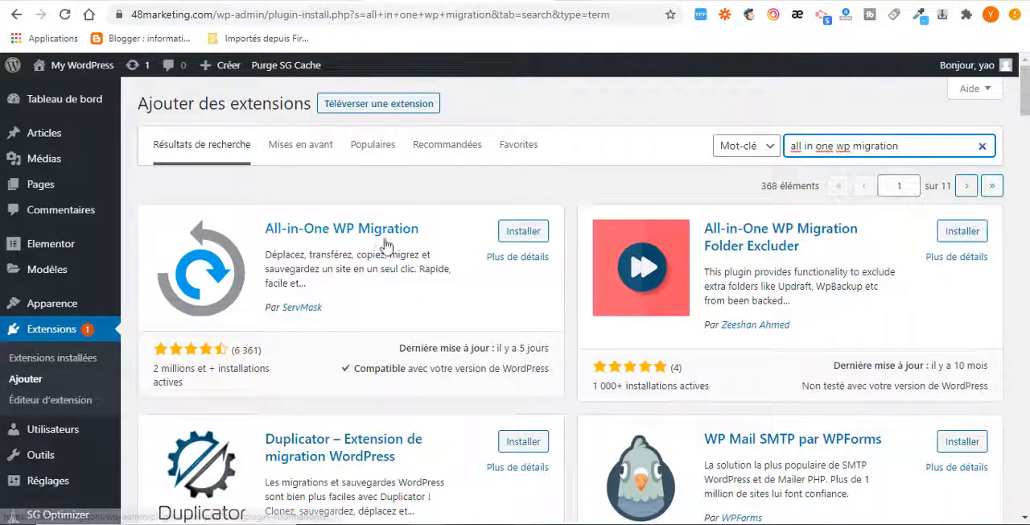
pyautogui.click(522, 232)
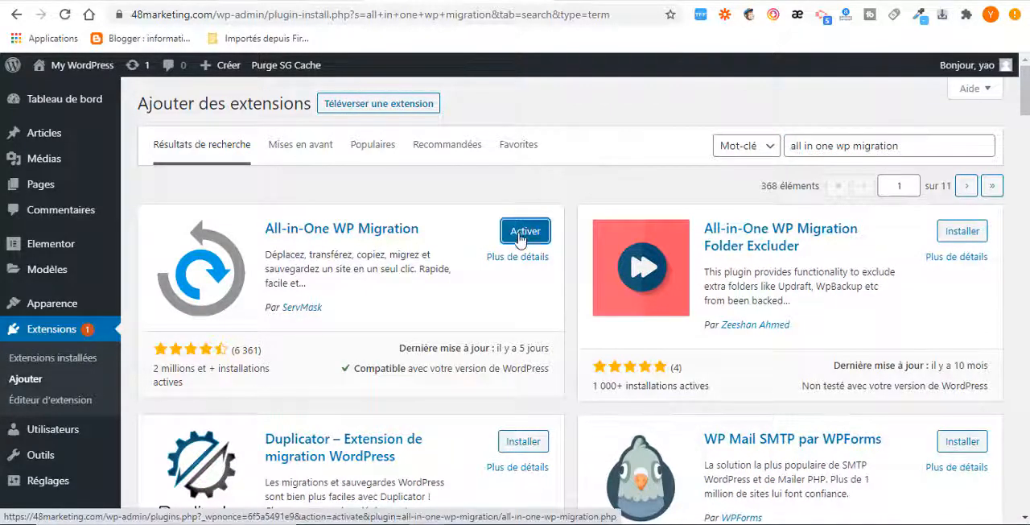
pyautogui.click(523, 232)
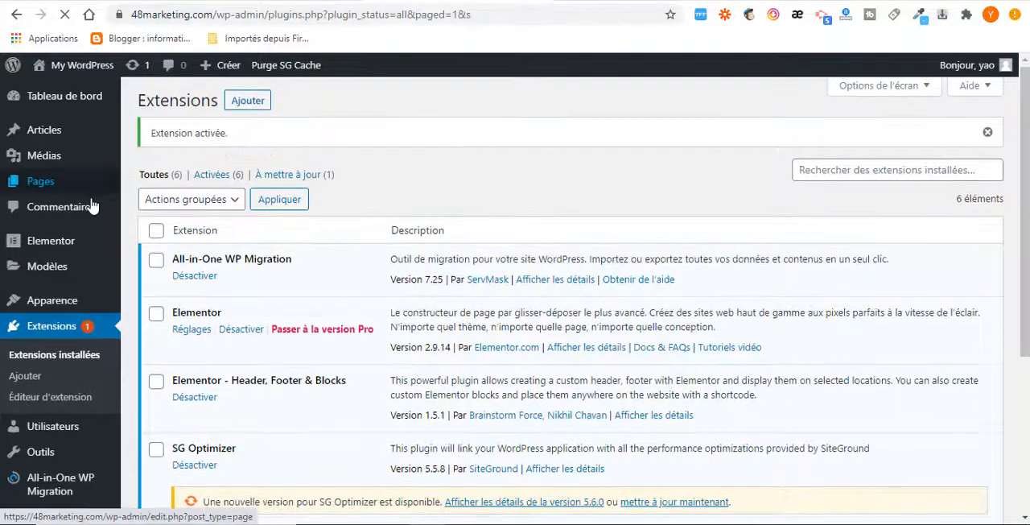
# Open the site export page of the All-in-One WP Migration plugin
pyautogui.scroll(-3, 57, 241)
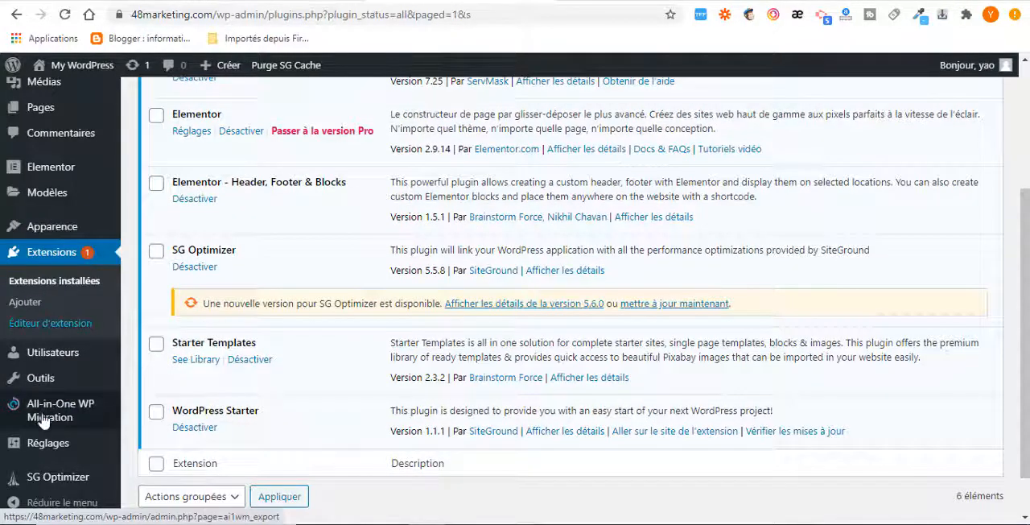
pyautogui.moveTo(42, 418)
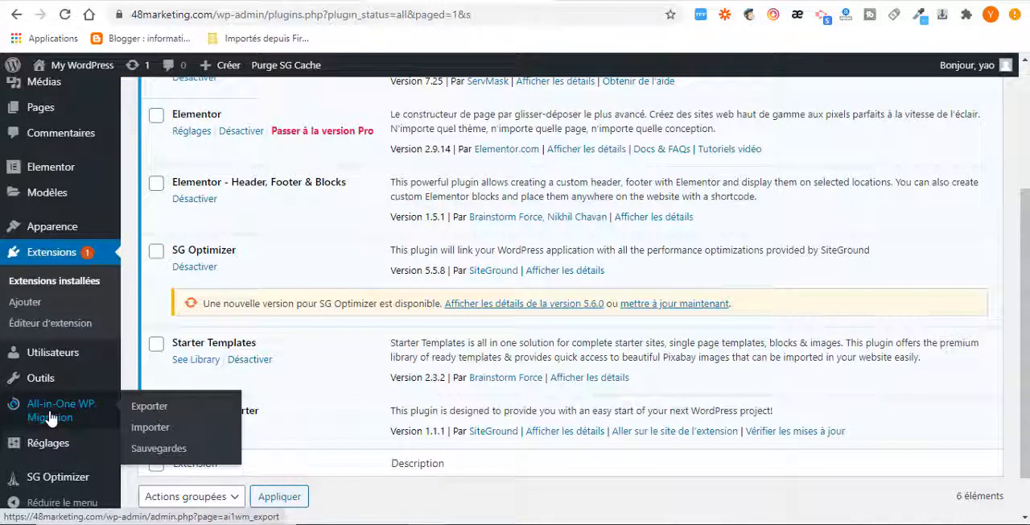
pyautogui.click(147, 412)
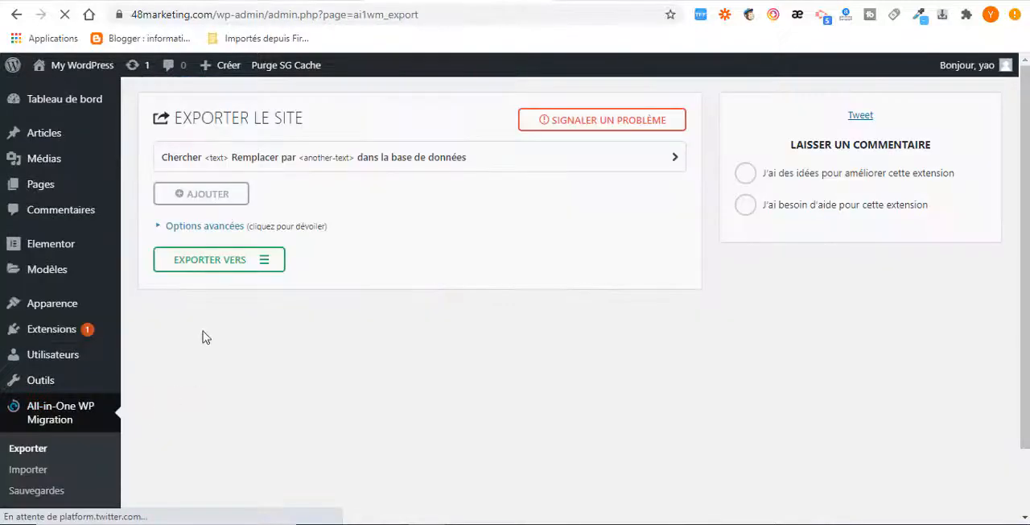
# Export the 48marketing.com site to a file, download the archive and close the export dialog
pyautogui.click(264, 267)
pyautogui.scroll(-1, 236, 308)
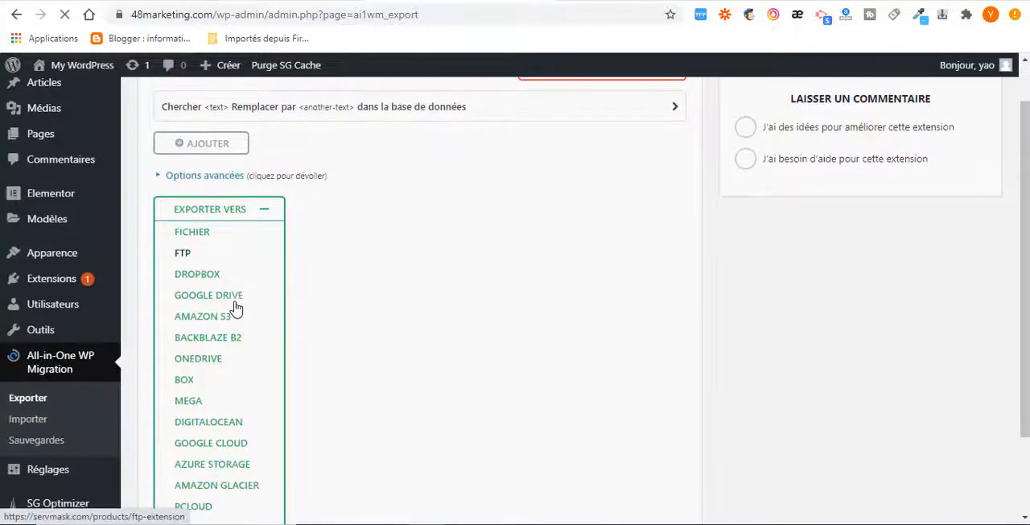
pyautogui.click(201, 275)
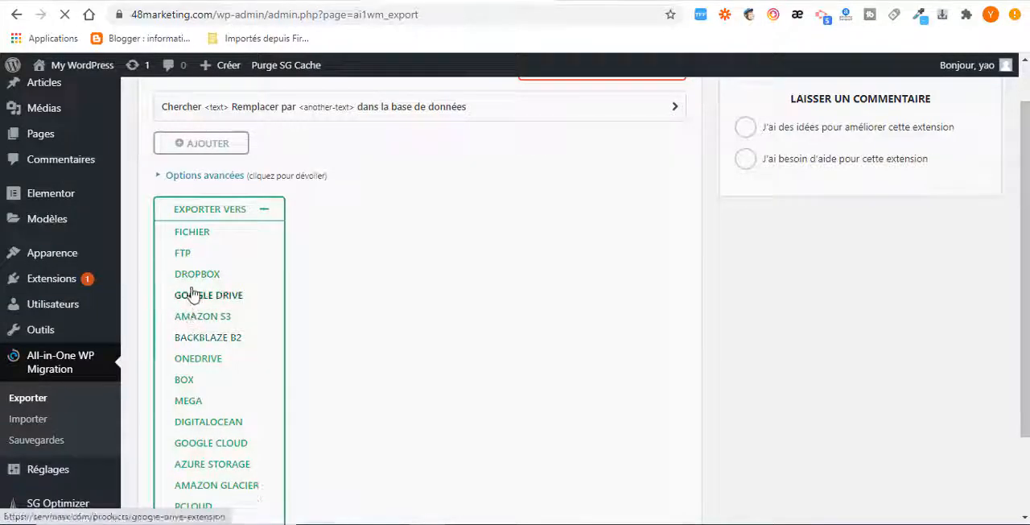
pyautogui.click(194, 240)
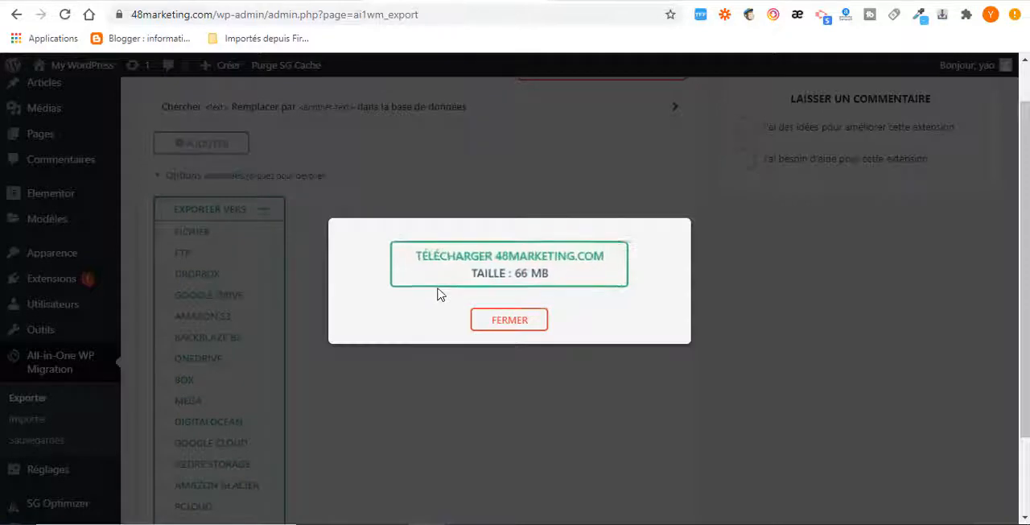
pyautogui.click(523, 268)
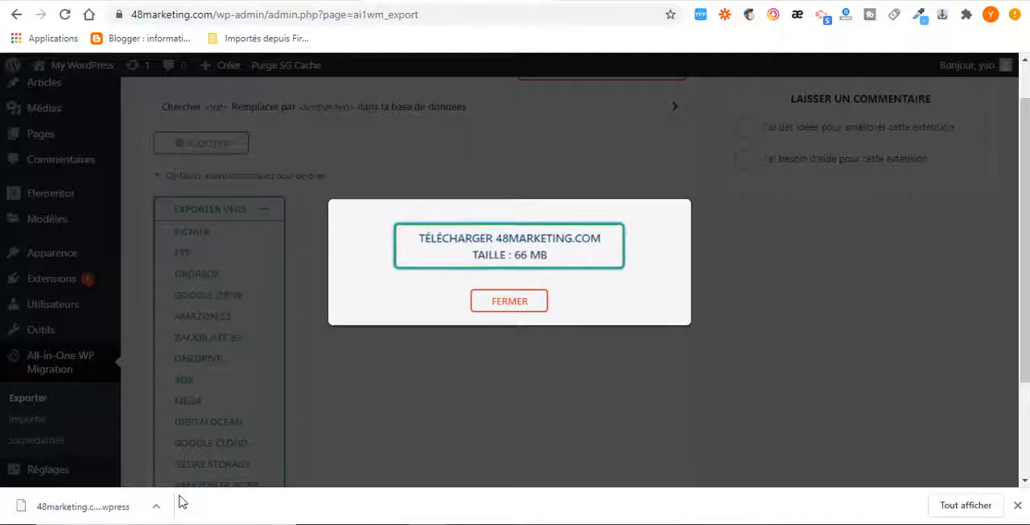
pyautogui.click(516, 301)
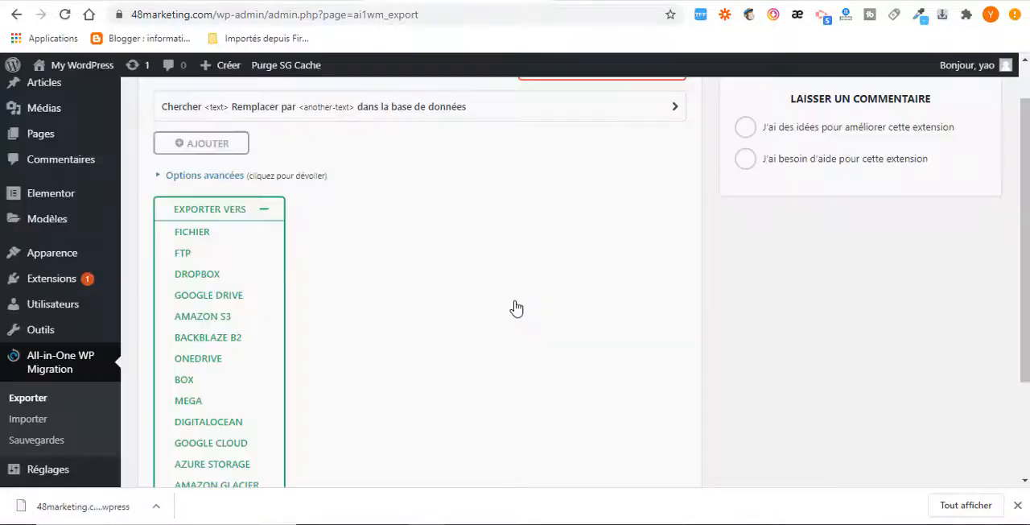
# Switch to the wpcraque.info site, open its dashboard and go to the page for adding plugins
pyautogui.click(611, 2)
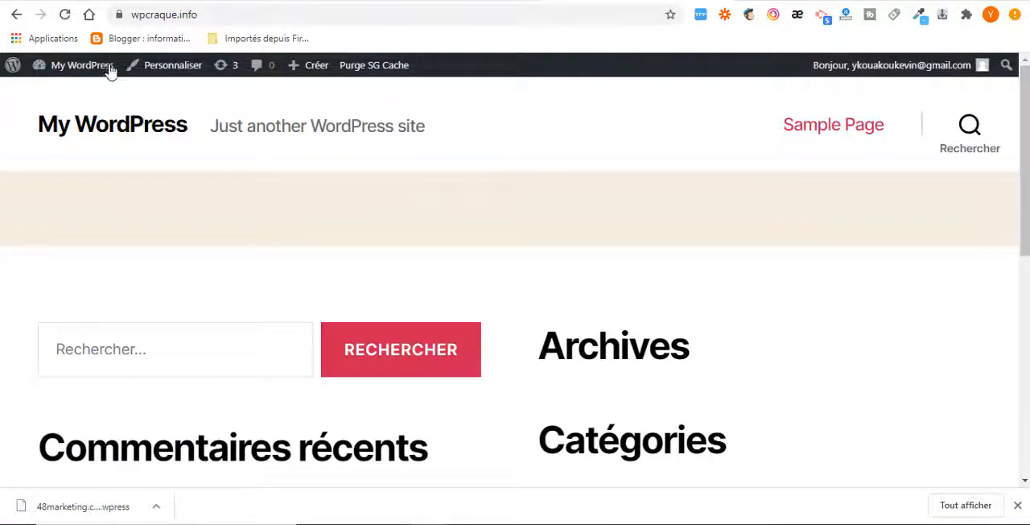
pyautogui.click(60, 89)
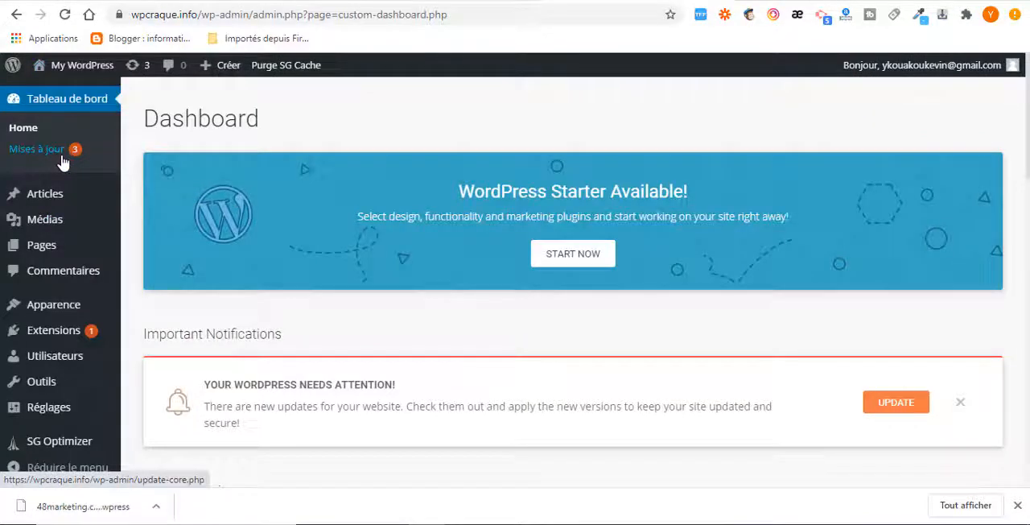
pyautogui.scroll(-2, 49, 258)
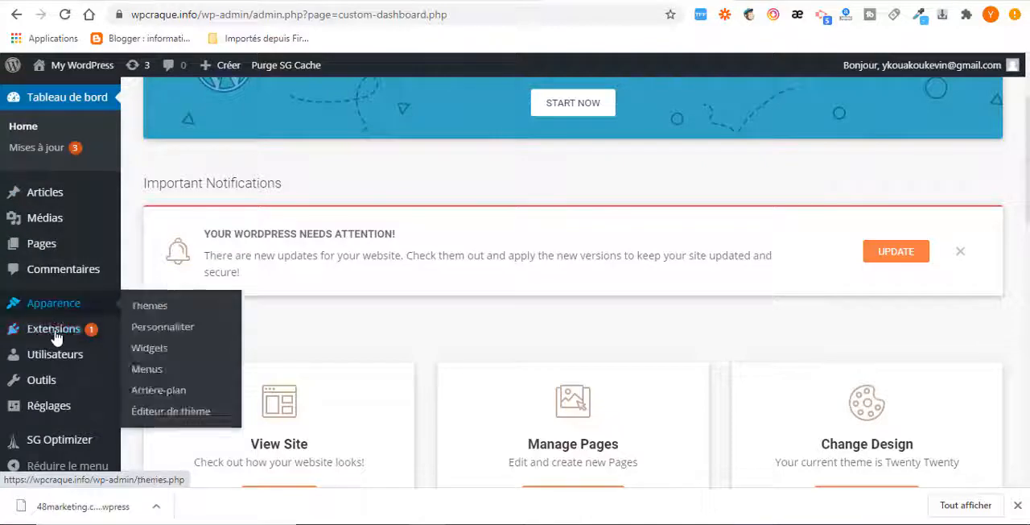
pyautogui.moveTo(56, 336)
pyautogui.click(148, 351)
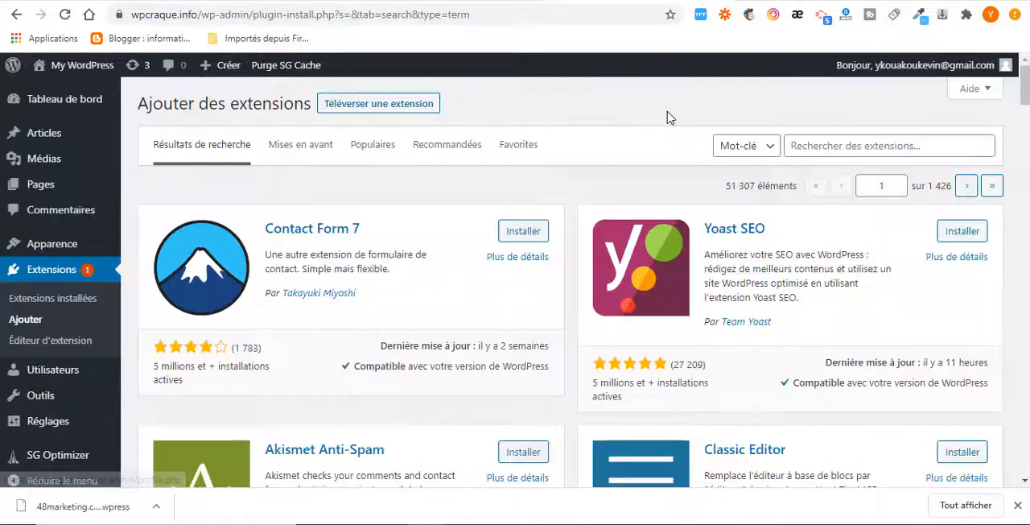
# Search the available plugins for "all in one wp migration"
pyautogui.click(810, 145)
pyautogui.write('a')
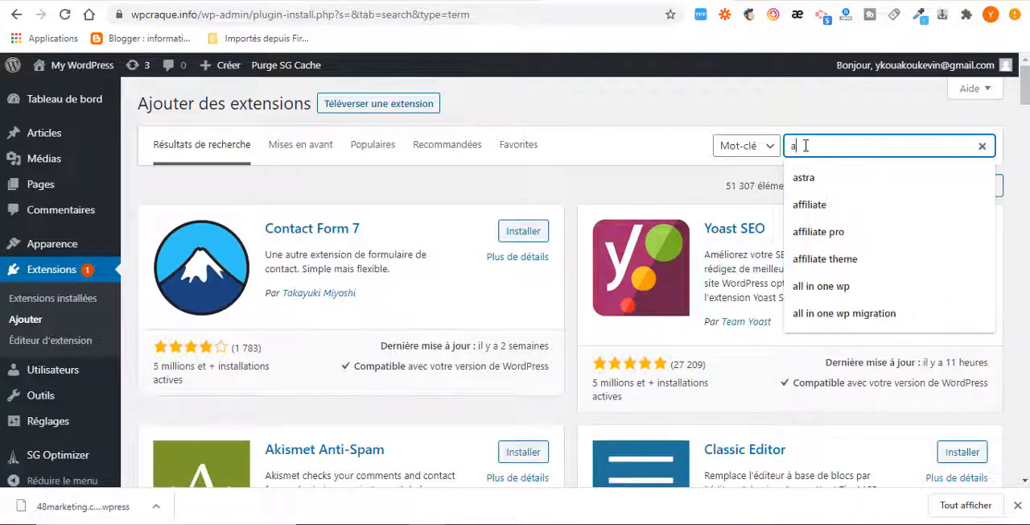
pyautogui.write('ll in on')
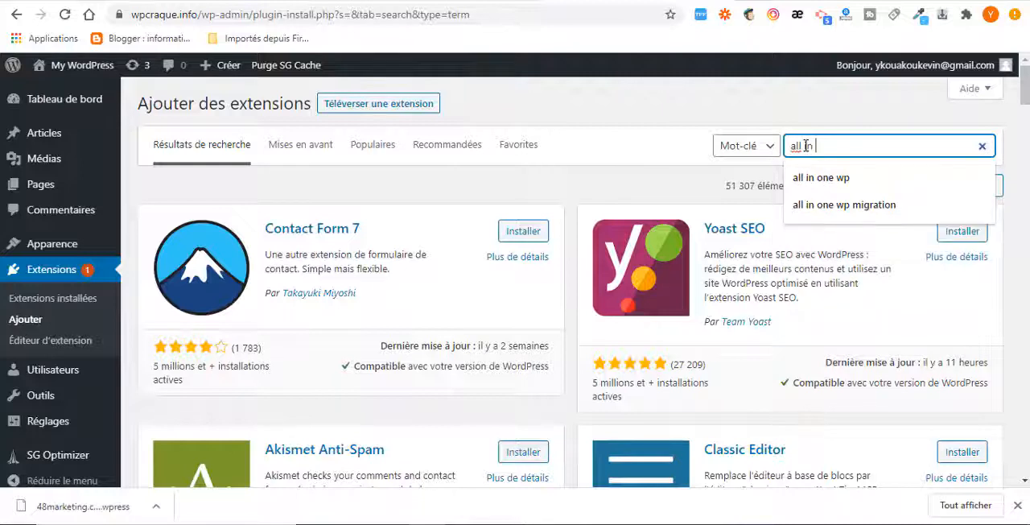
pyautogui.write('wp migration')
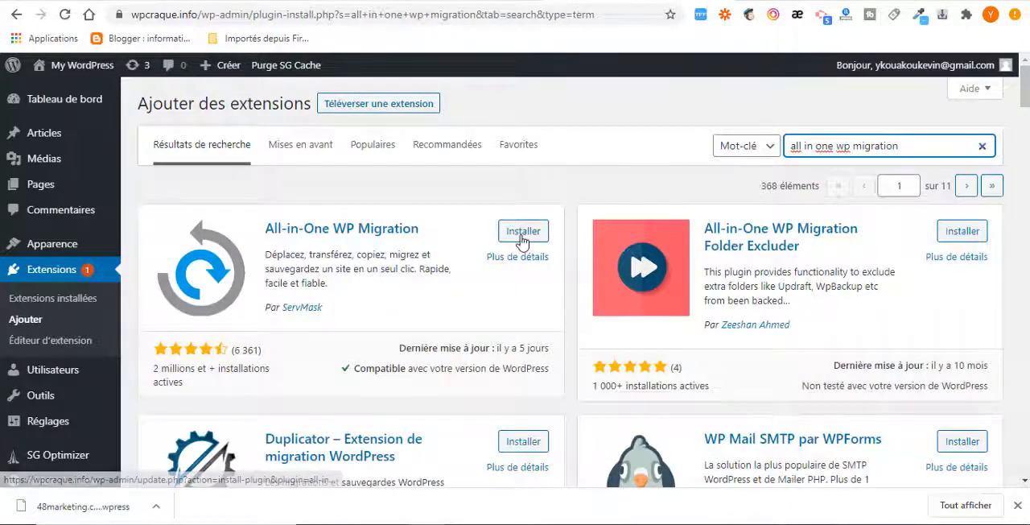
# Install and activate the All-in-One WP Migration plugin by ServMask on the wpcraque.info site
pyautogui.click(524, 232)
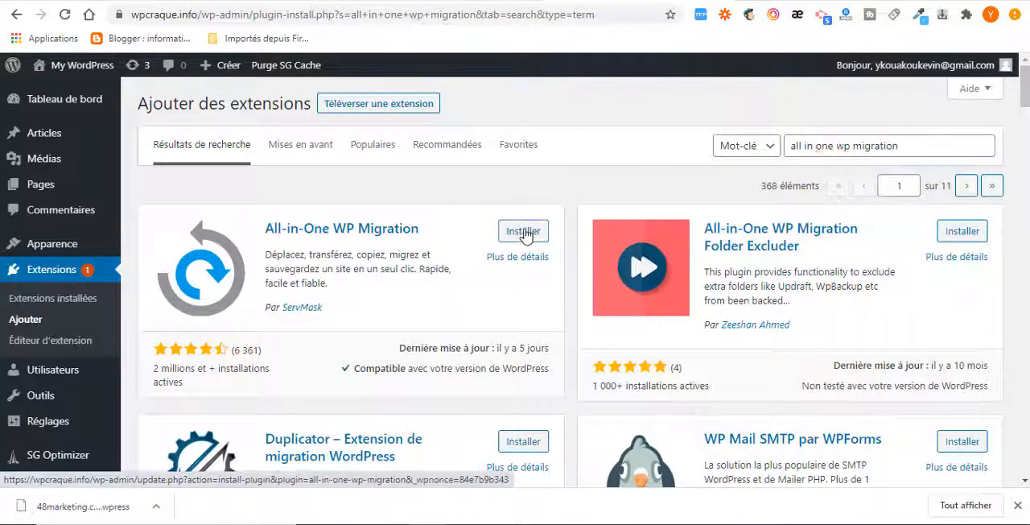
pyautogui.click(524, 232)
pyautogui.click(524, 232)
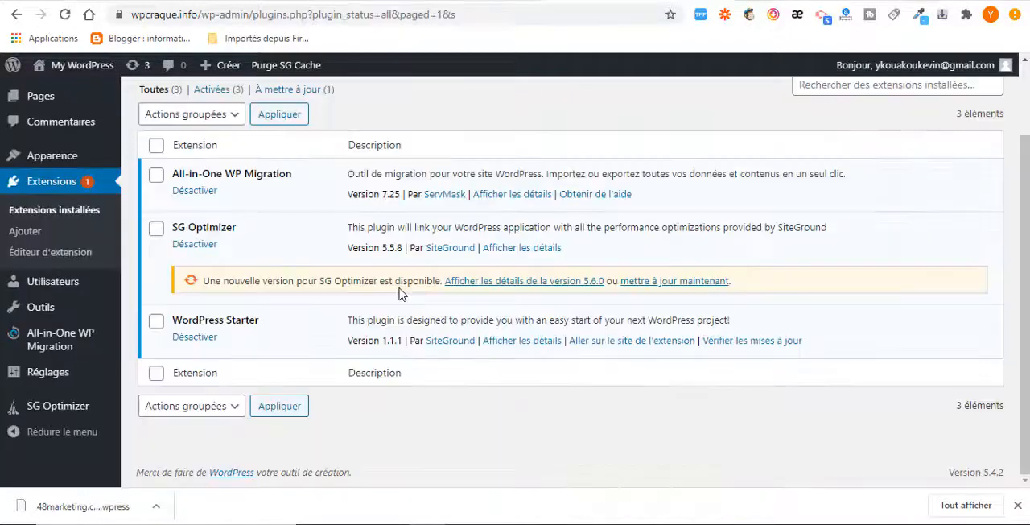
# Open the site import page of the All-in-One WP Migration plugin on wpcraque.info
pyautogui.scroll(1, 400, 293)
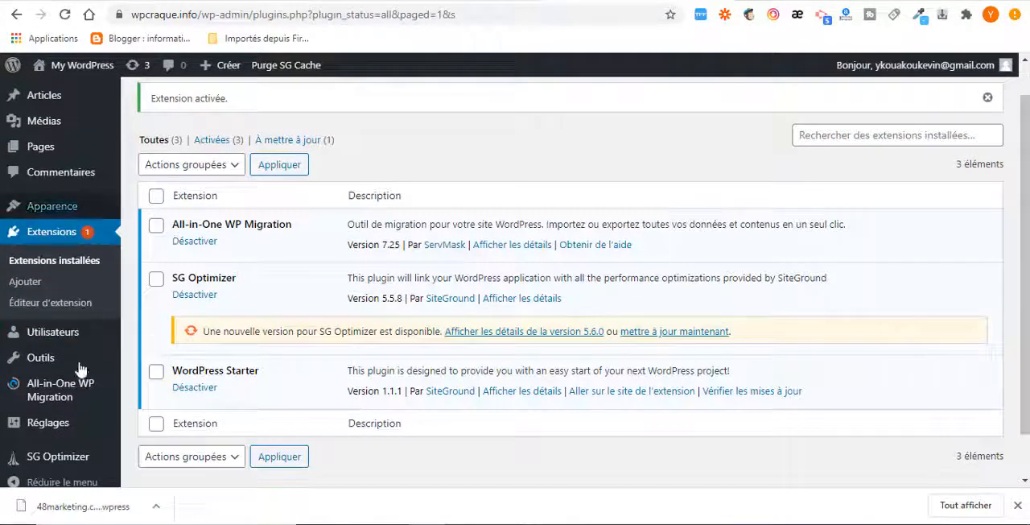
pyautogui.moveTo(63, 393)
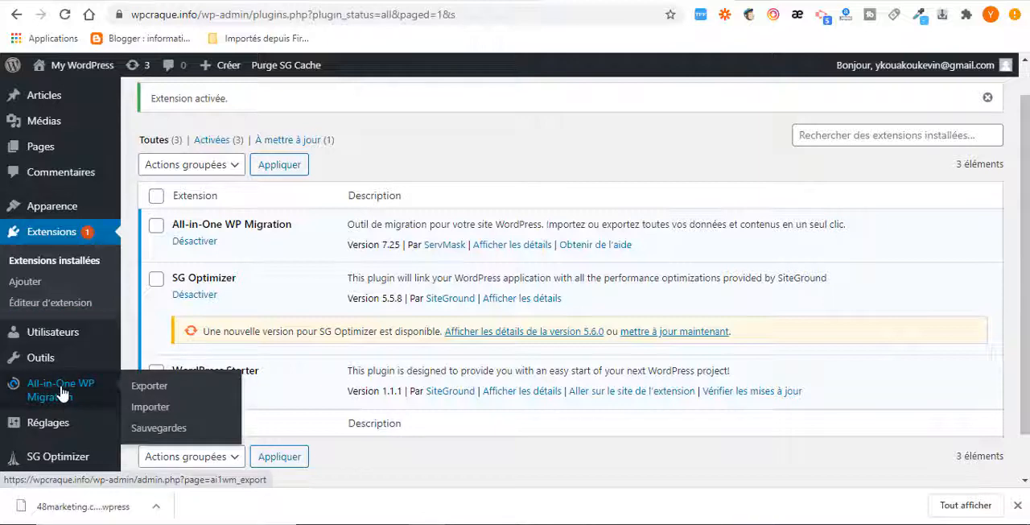
pyautogui.click(151, 412)
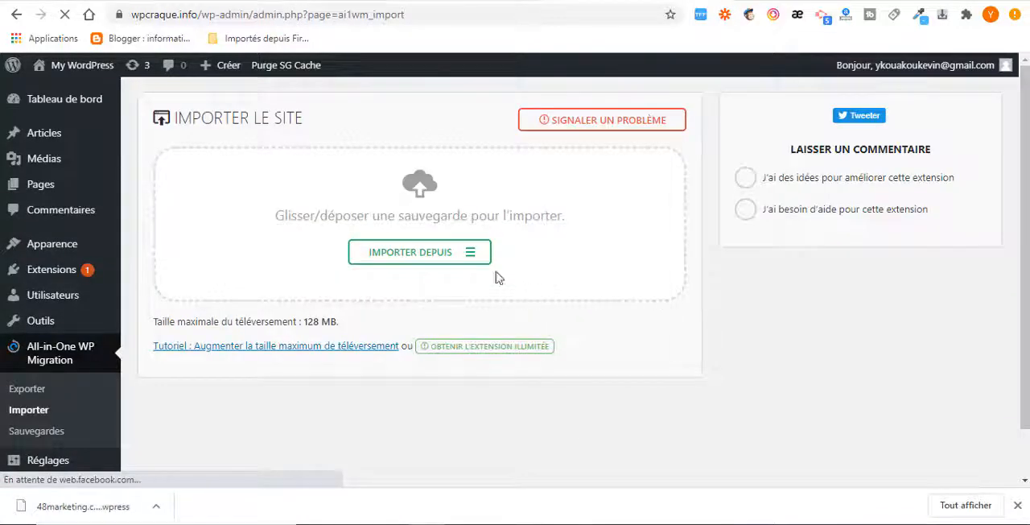
pyautogui.click(473, 258)
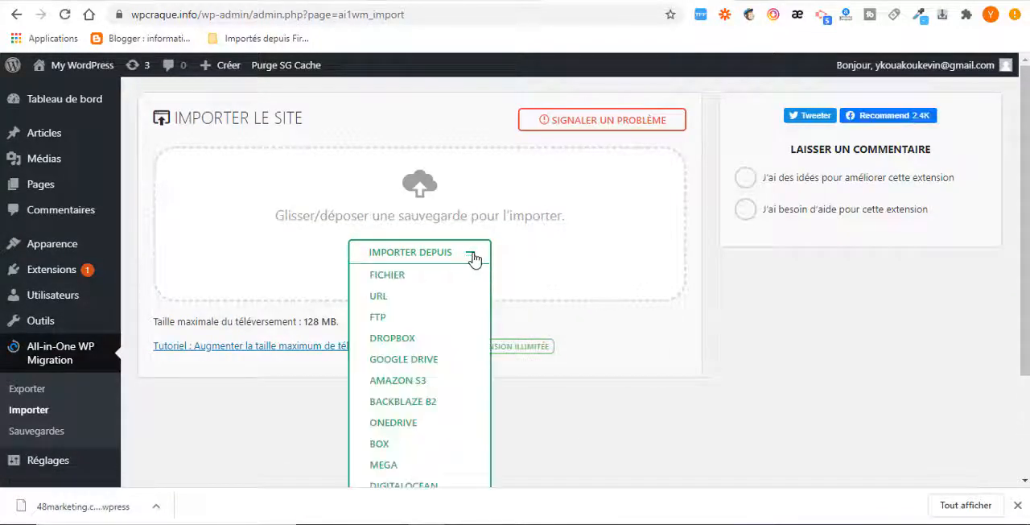
pyautogui.click(387, 279)
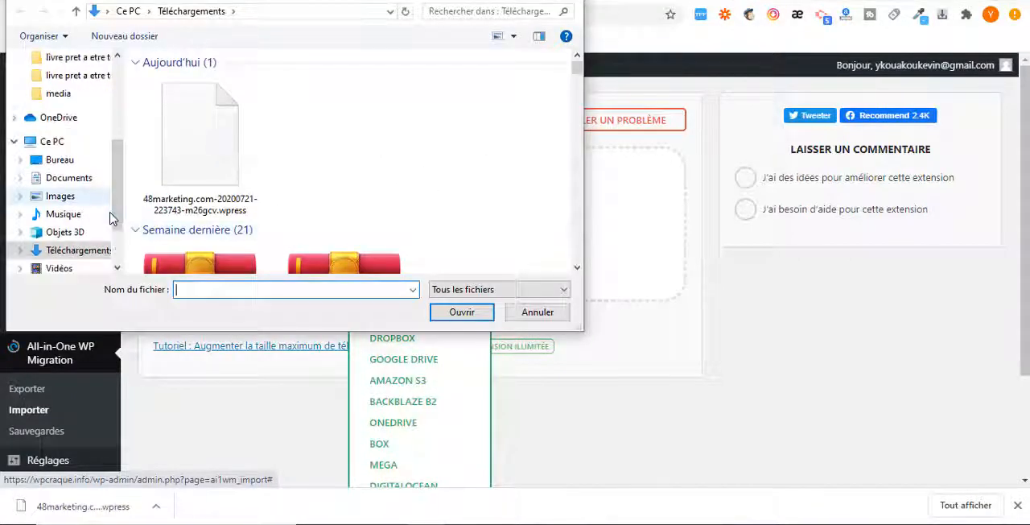
pyautogui.scroll(-1, 110, 217)
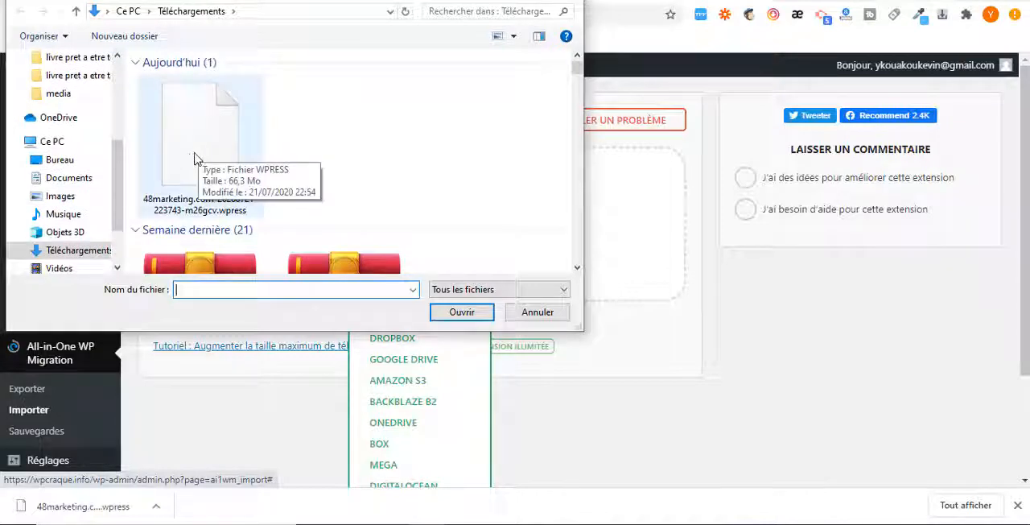
pyautogui.click(197, 155)
pyautogui.click(461, 311)
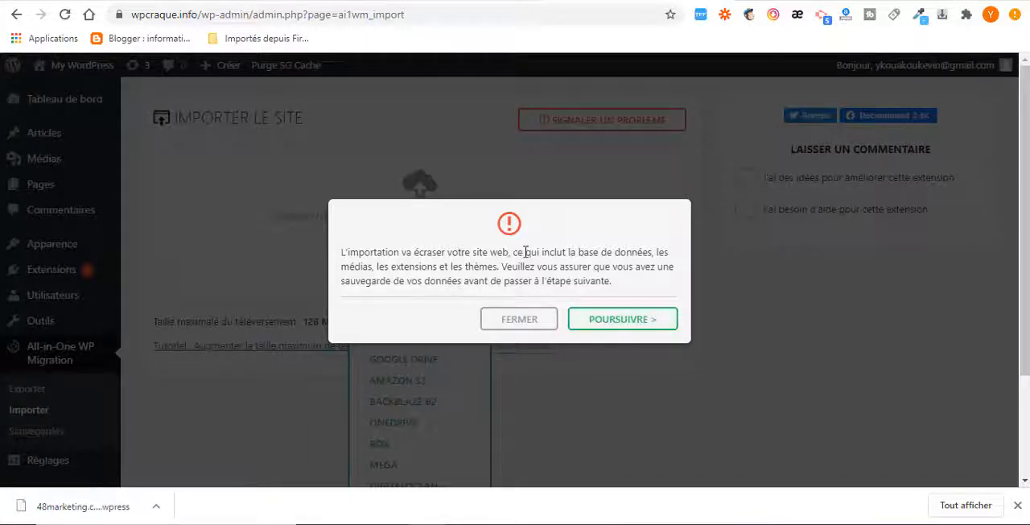
pyautogui.click(615, 321)
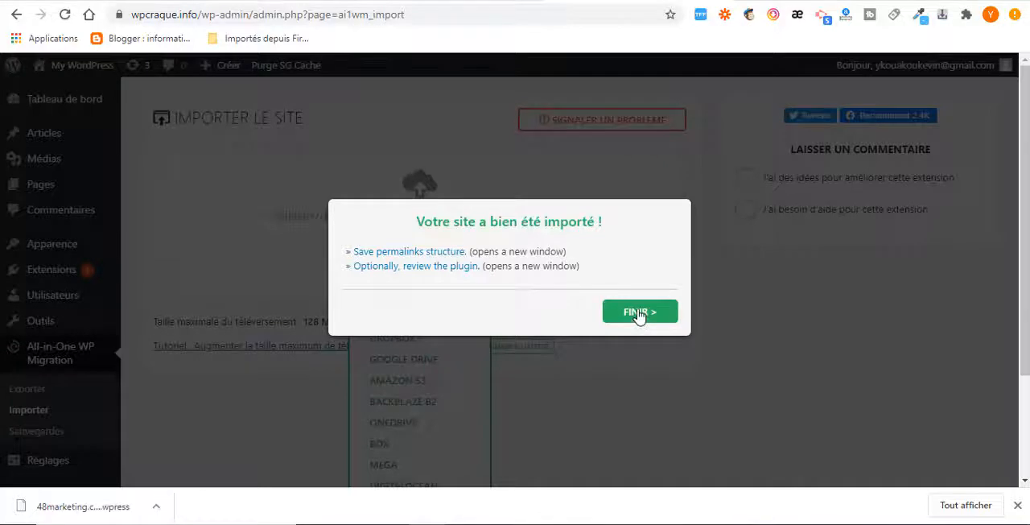
pyautogui.click(640, 313)
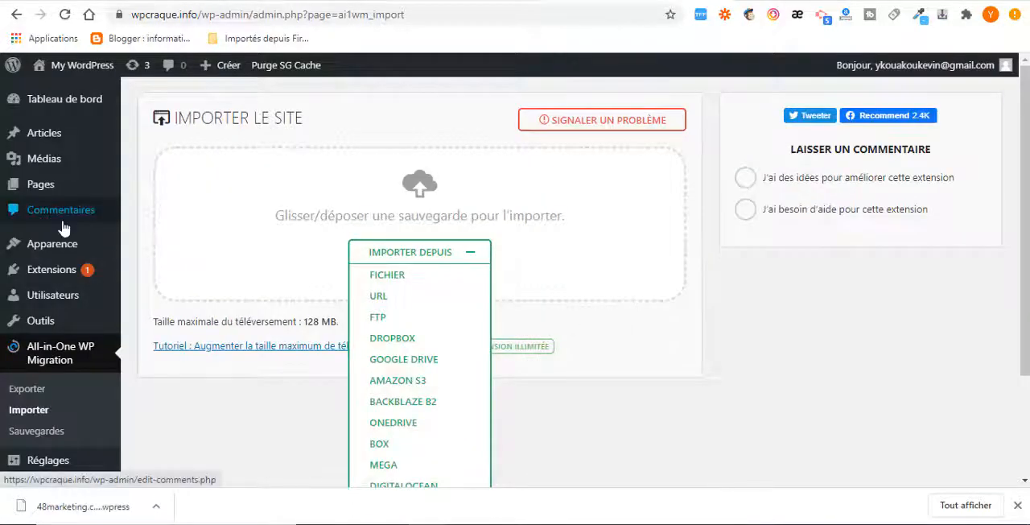
# Visit the wpcraque.info front end and review its home page down to the footer, checking back on the open 48marketing.com tab
pyautogui.moveTo(69, 93)
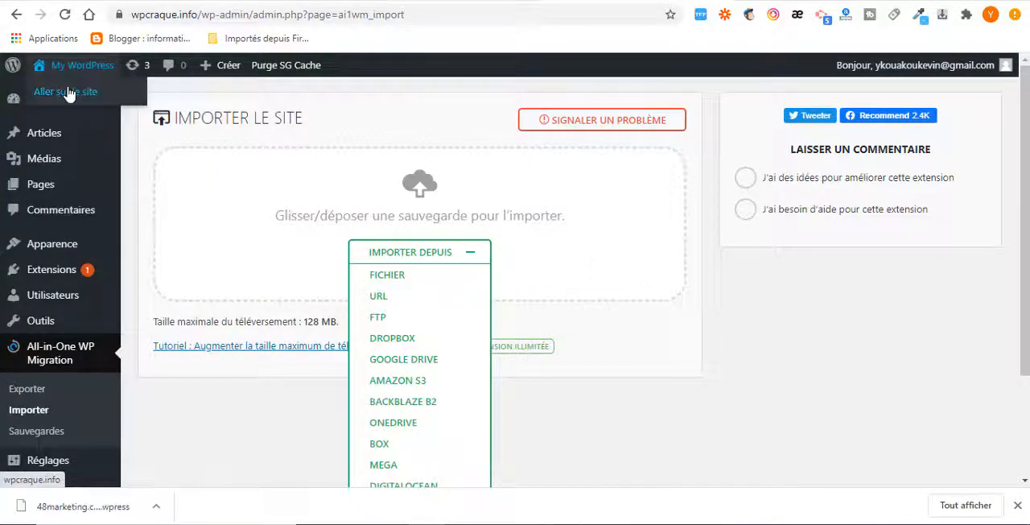
pyautogui.click(69, 93)
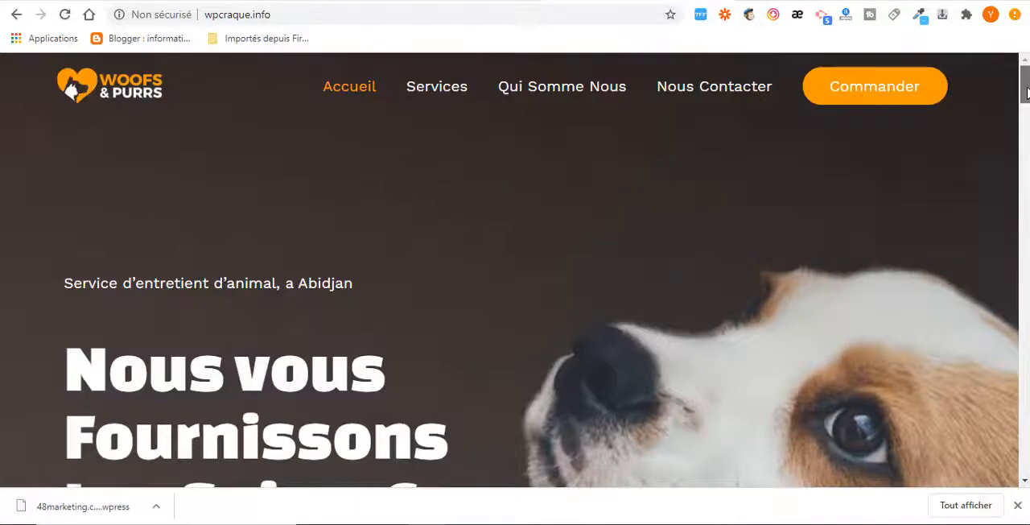
pyautogui.moveTo(1026, 92); pyautogui.dragTo(1023, 450)
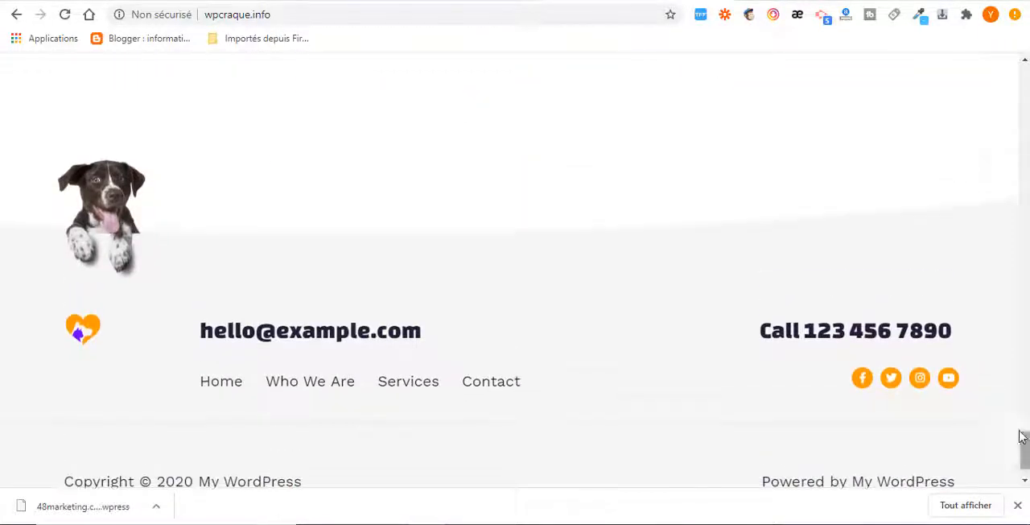
pyautogui.click(456, 1)
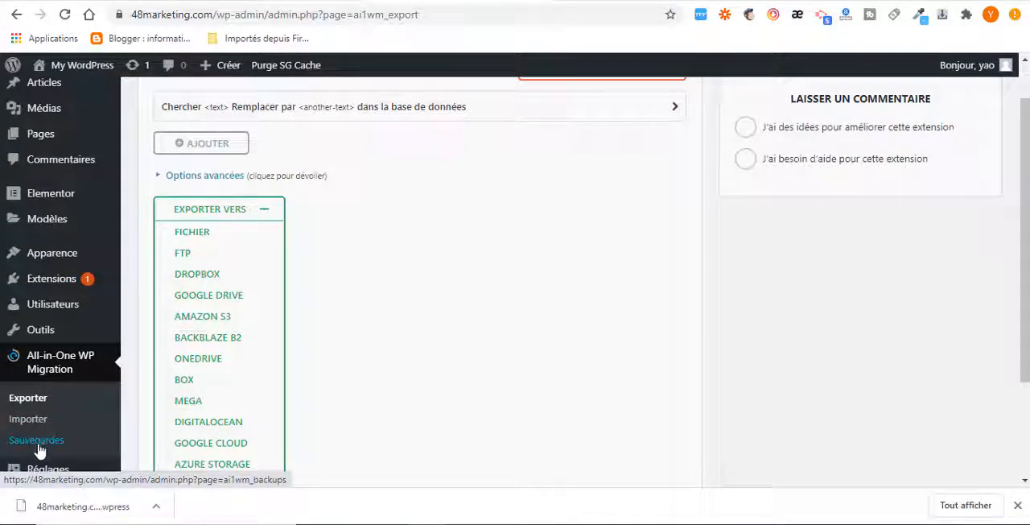
pyautogui.click(596, 1)
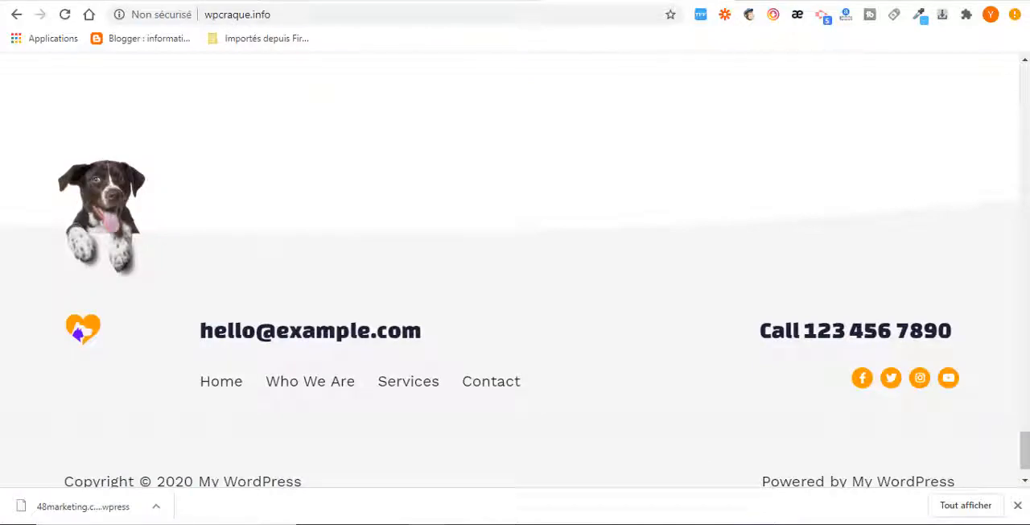
pyautogui.moveTo(1025, 444); pyautogui.dragTo(1025, 87)
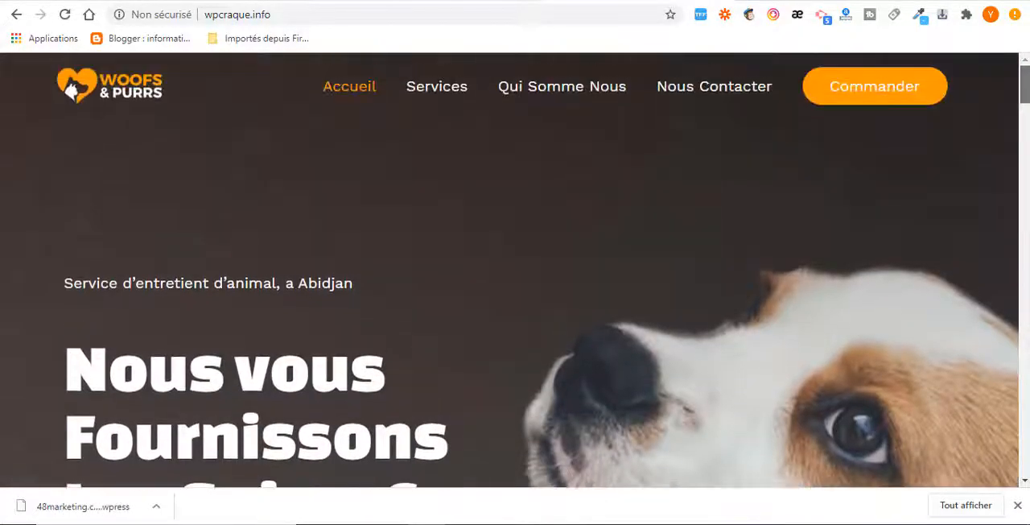